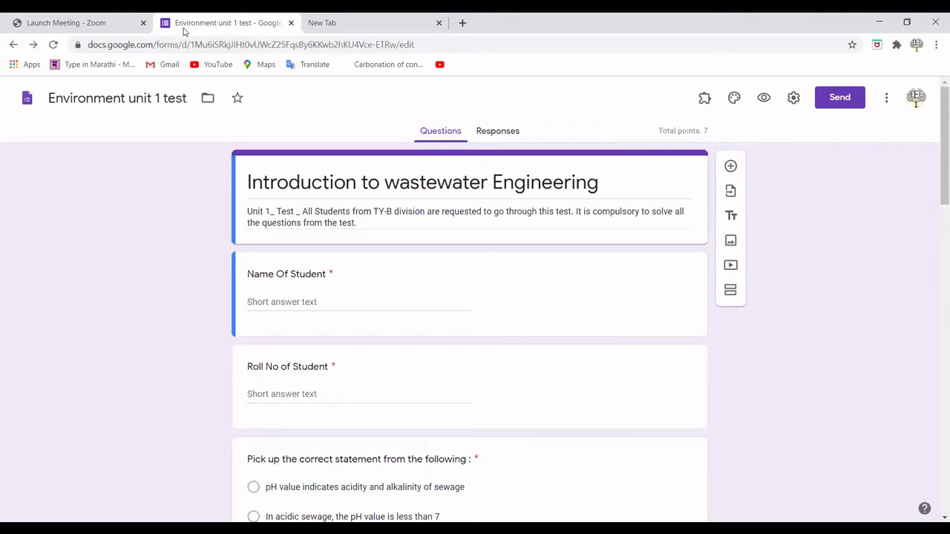
- Browse the Forms add-ons in the G Suite Marketplace and view the Certify'em listing
click(704, 101)
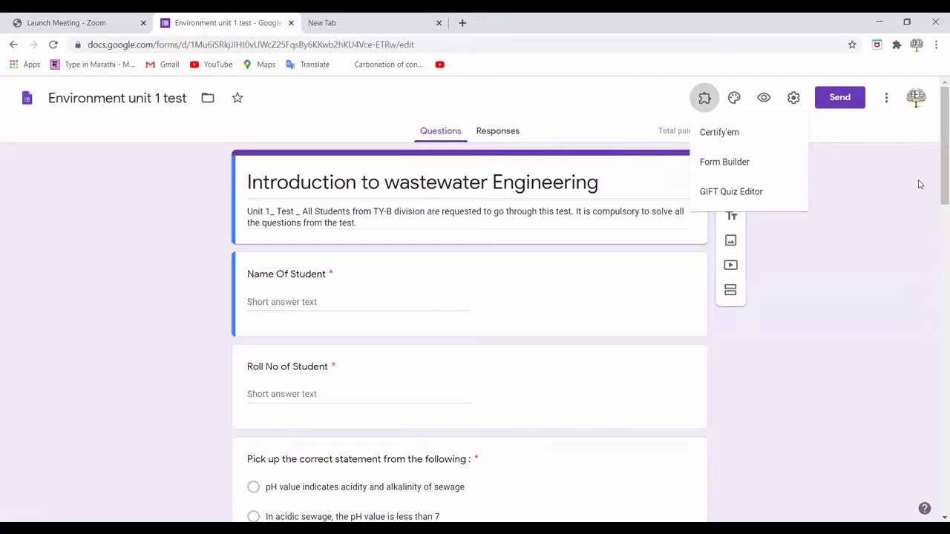
click(891, 107)
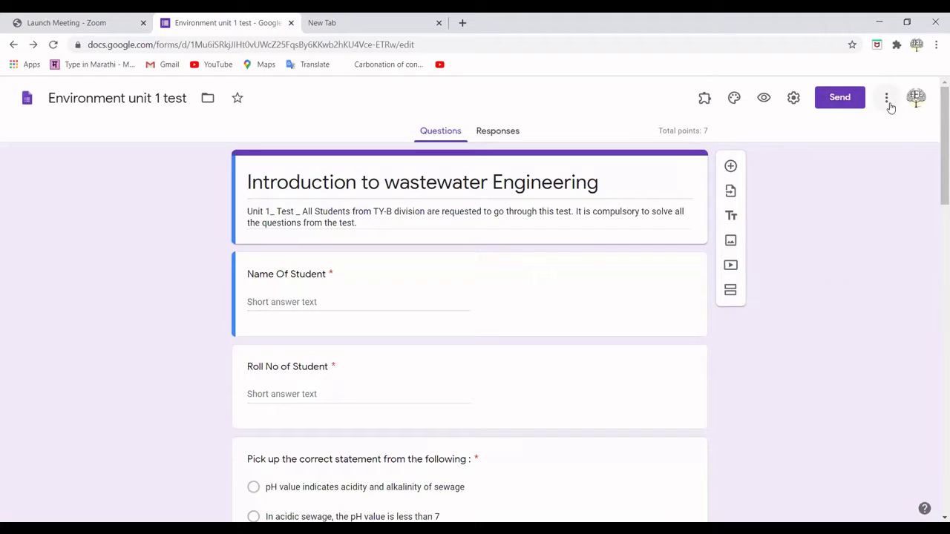
click(887, 100)
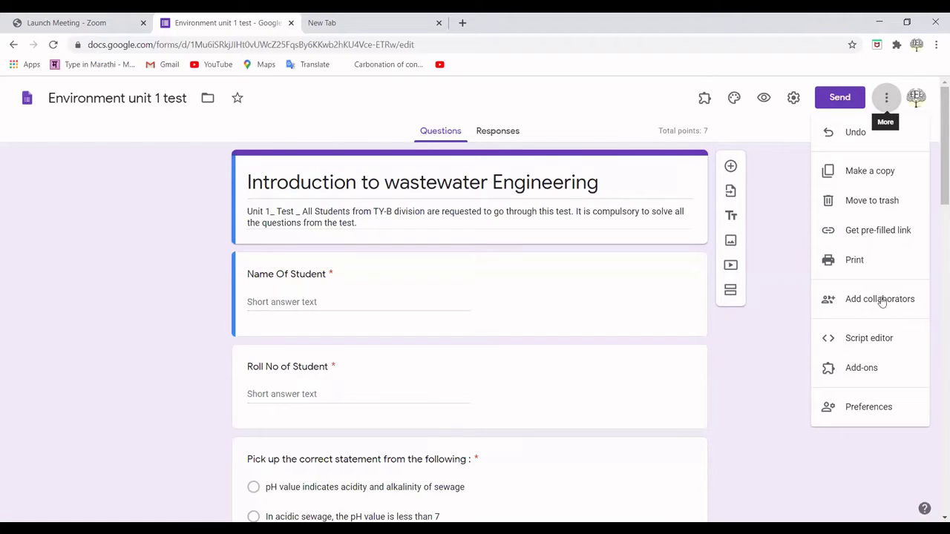
click(858, 371)
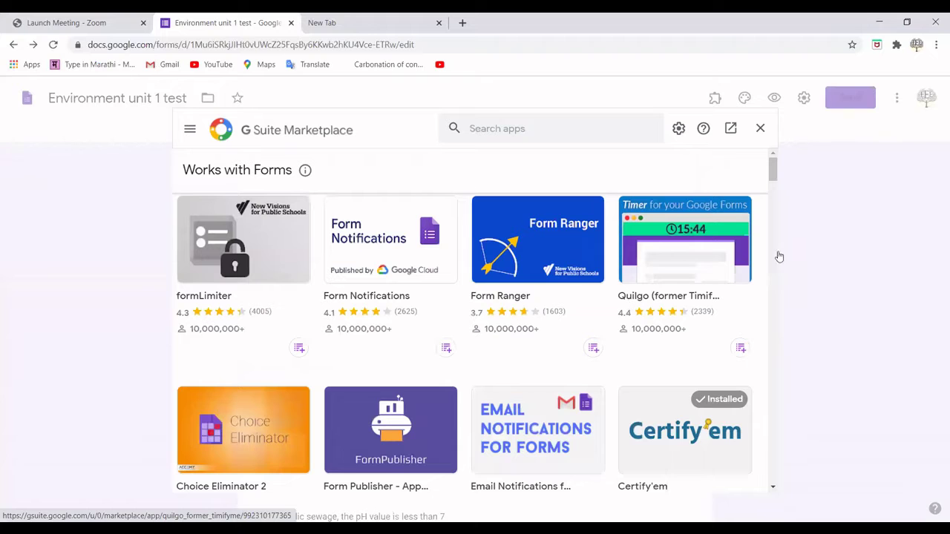
mouse_move(776, 174)
mouse_down()
mouse_move(781, 251)
mouse_move(779, 176)
mouse_move(779, 185)
mouse_up()
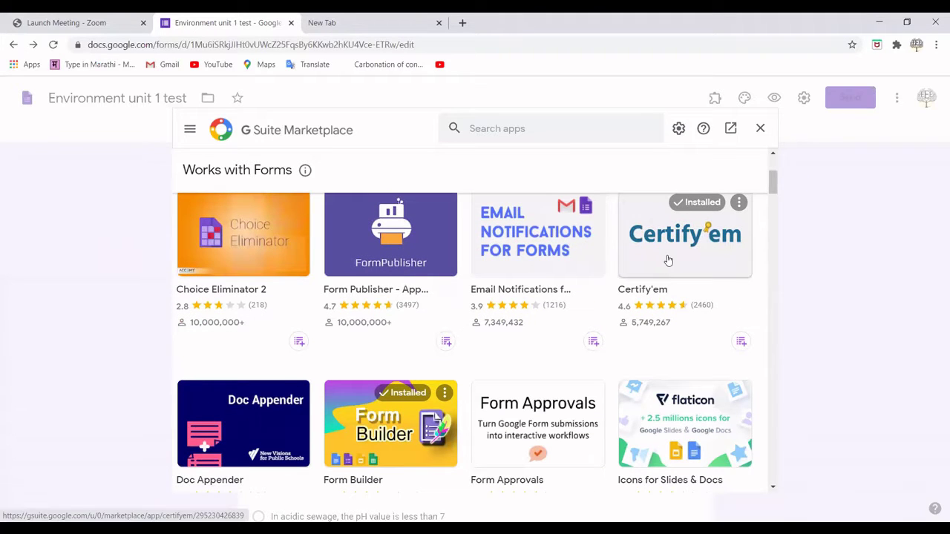
click(667, 258)
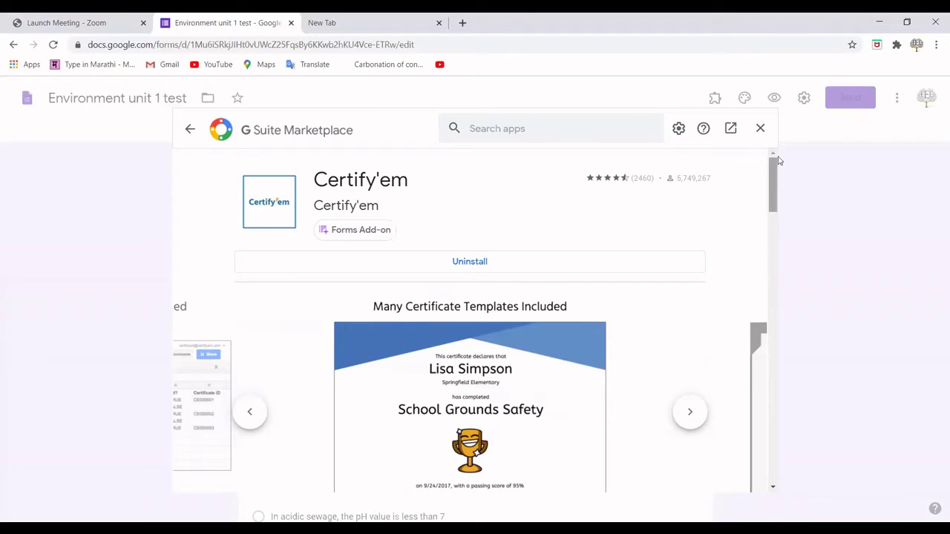
click(759, 129)
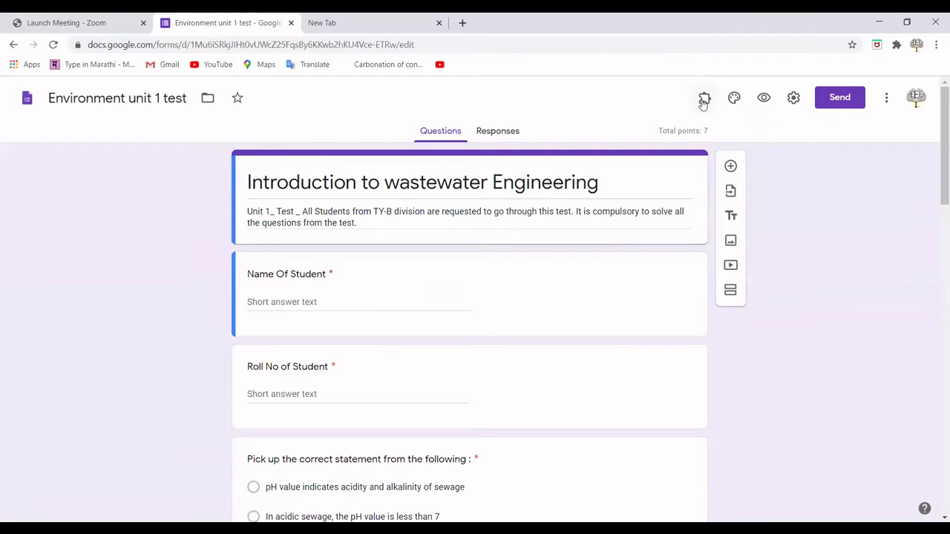
click(704, 104)
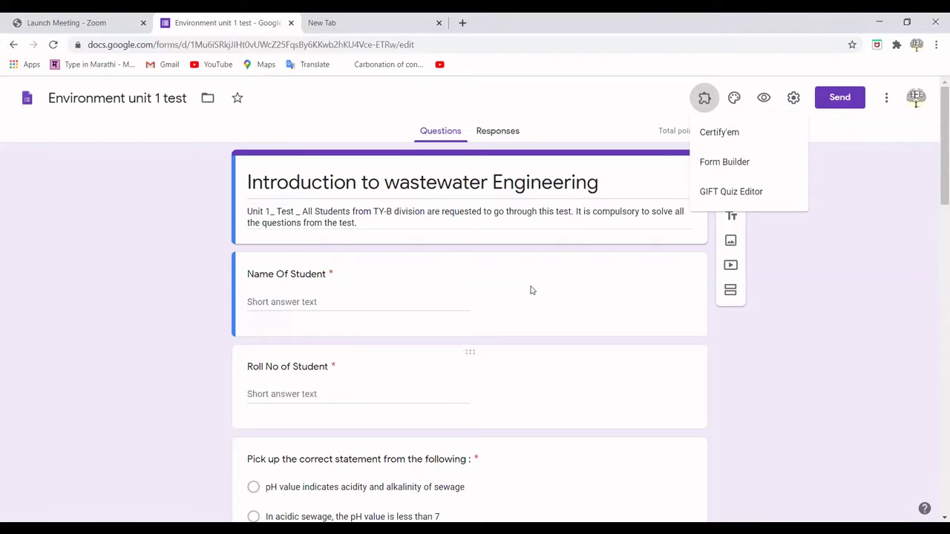
click(714, 139)
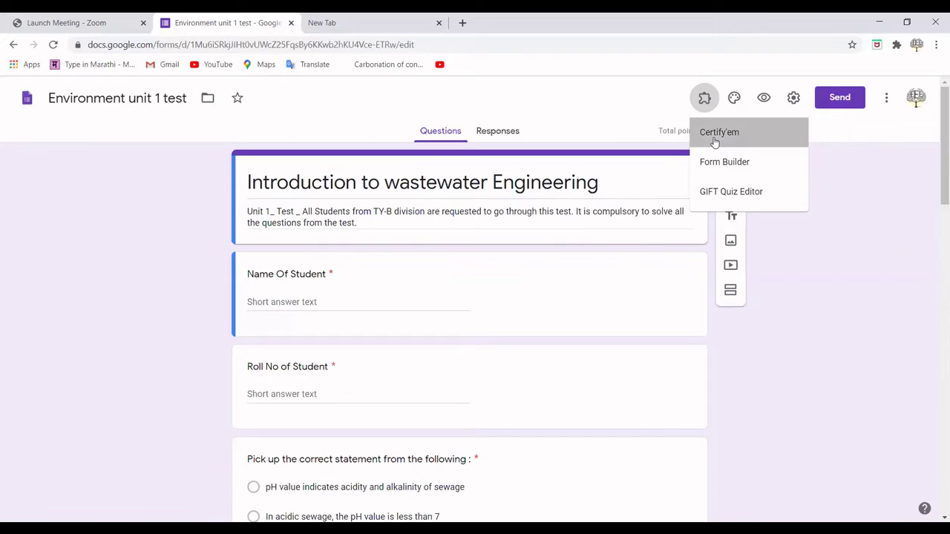
click(714, 141)
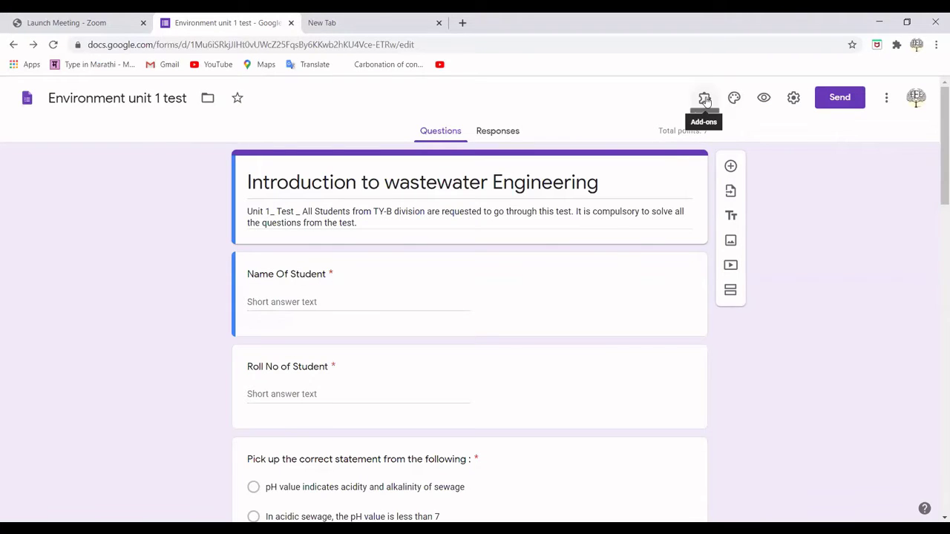
click(704, 99)
click(725, 132)
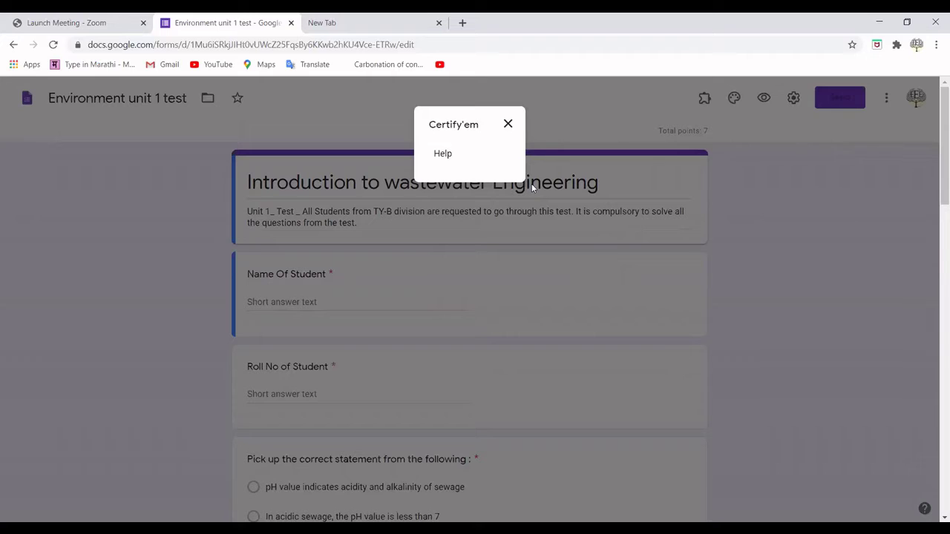
click(509, 125)
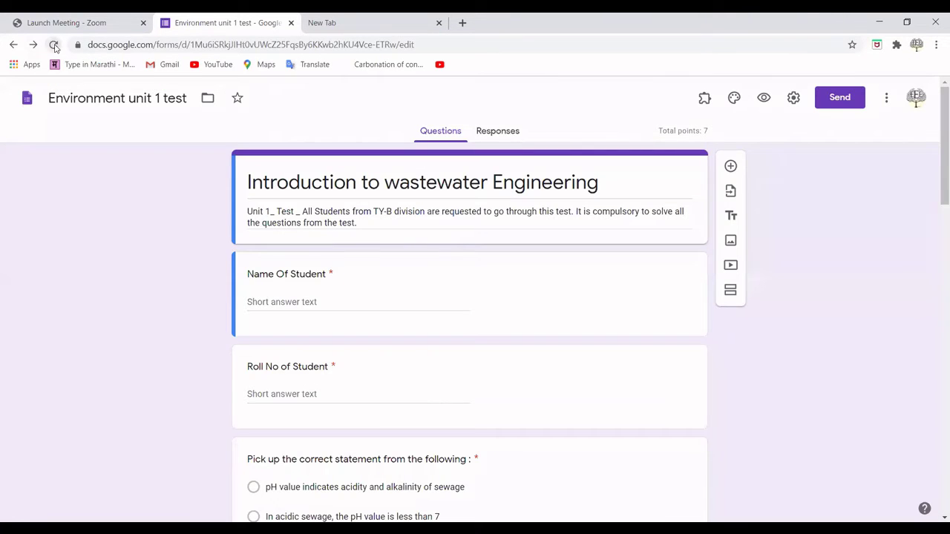
- Reload the Environment unit 1 test form and show the Certify'em controls
click(54, 46)
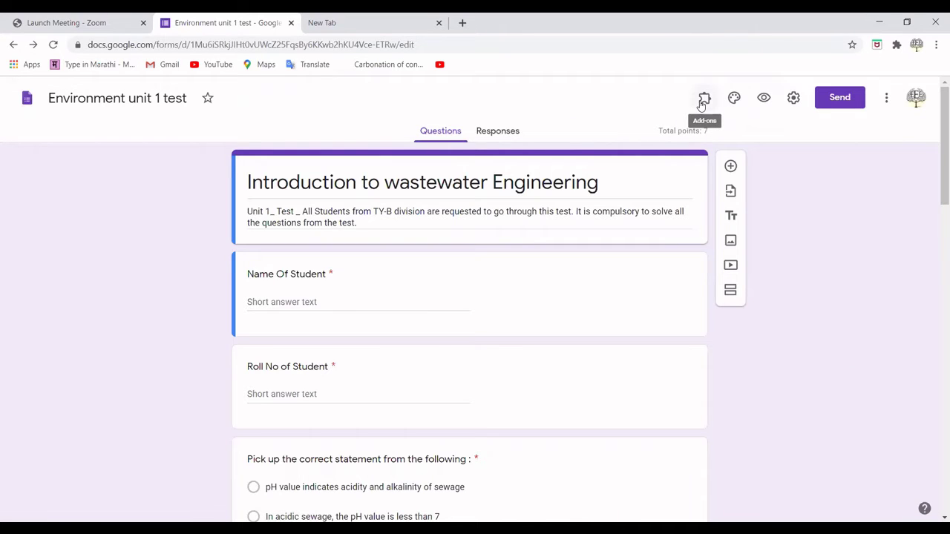
click(703, 101)
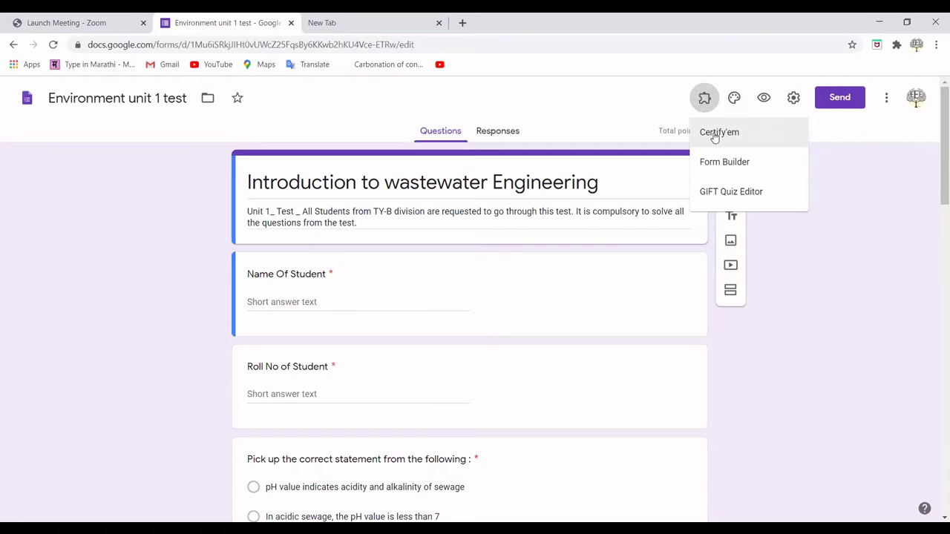
click(714, 135)
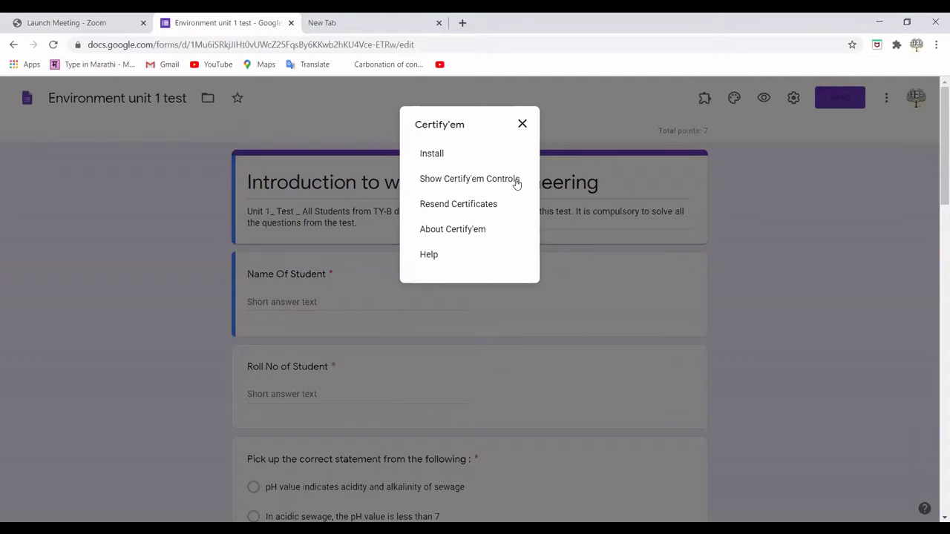
click(468, 181)
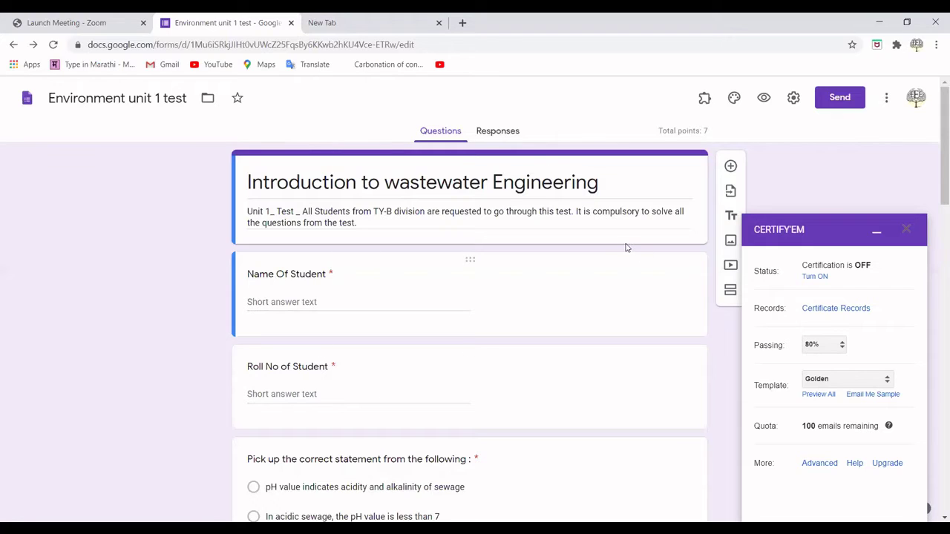
- Turn on certification for the form and check the linked exam before returning to the form editor
click(815, 277)
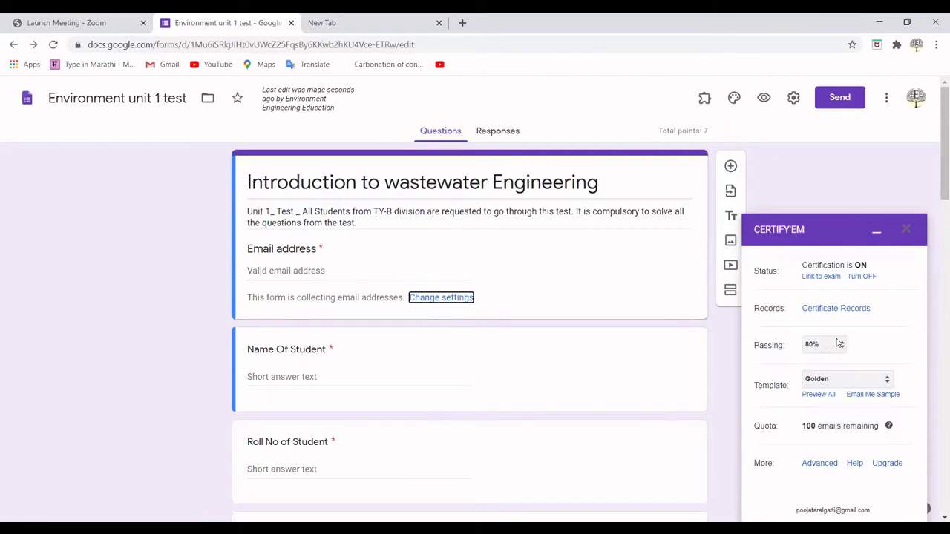
click(821, 277)
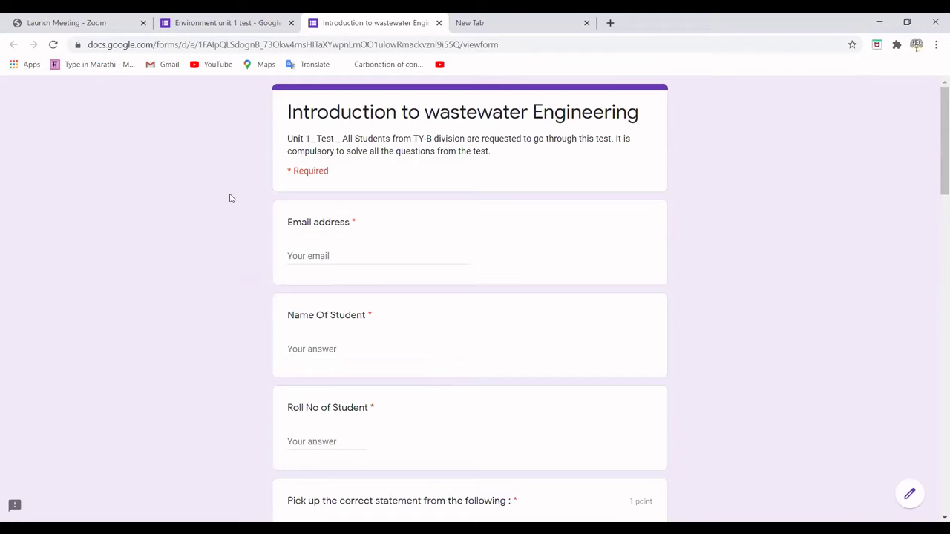
click(209, 25)
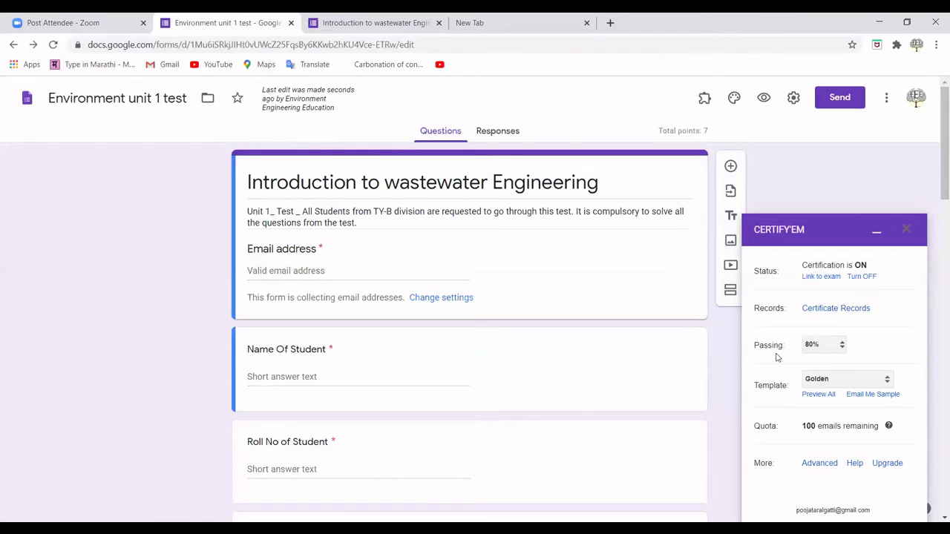
- Set the passing score for the certificate to 50%
click(843, 348)
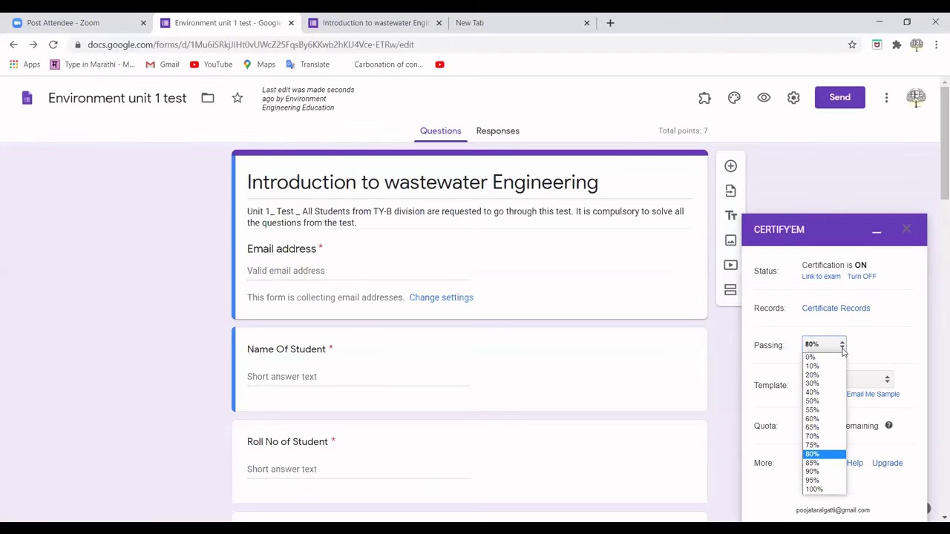
click(819, 401)
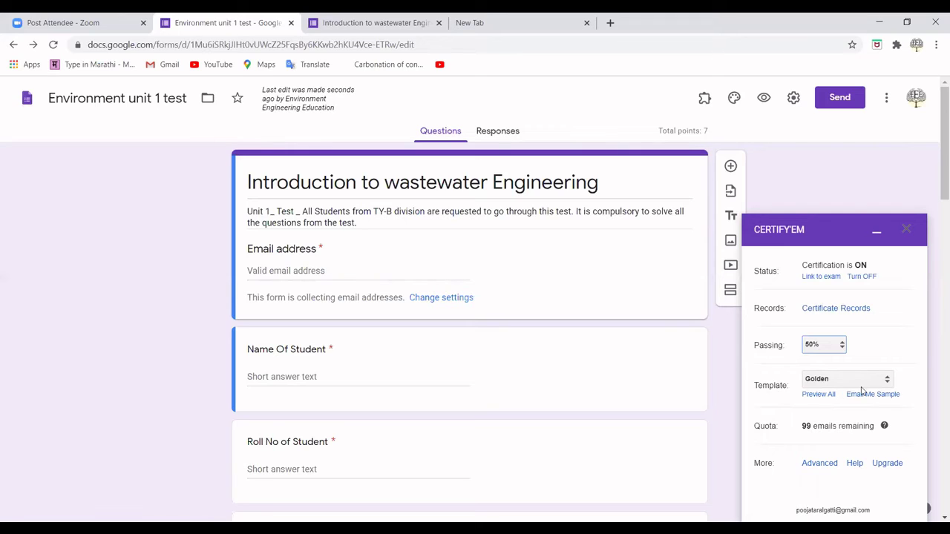
- Preview all the Certify'em certificate templates, from Black Frame through Smiley Ribbon and Teal Banner
click(888, 380)
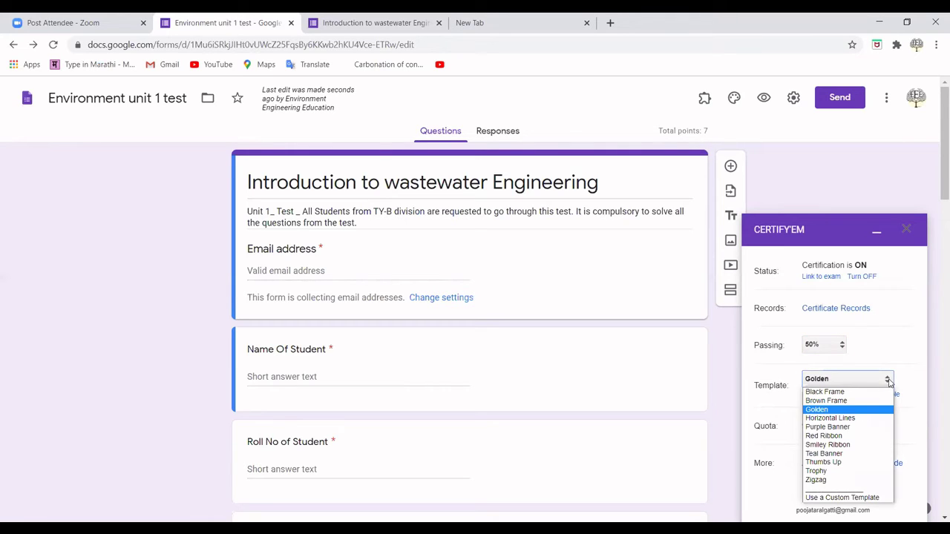
click(762, 402)
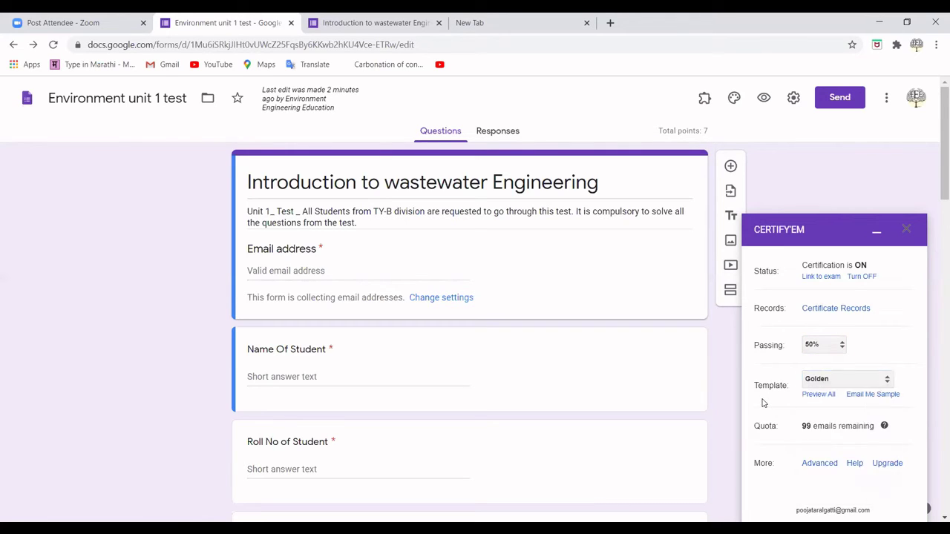
click(818, 397)
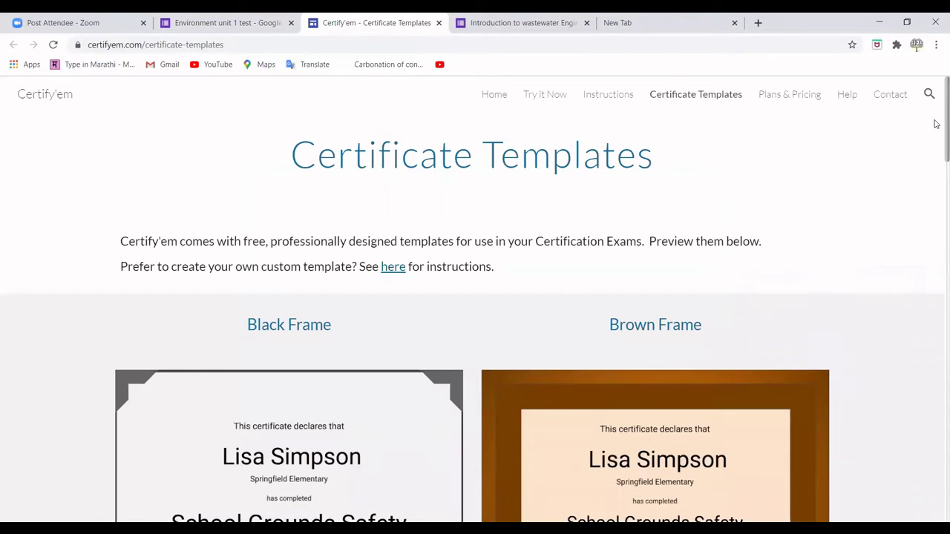
scroll(935, 144, down, 3)
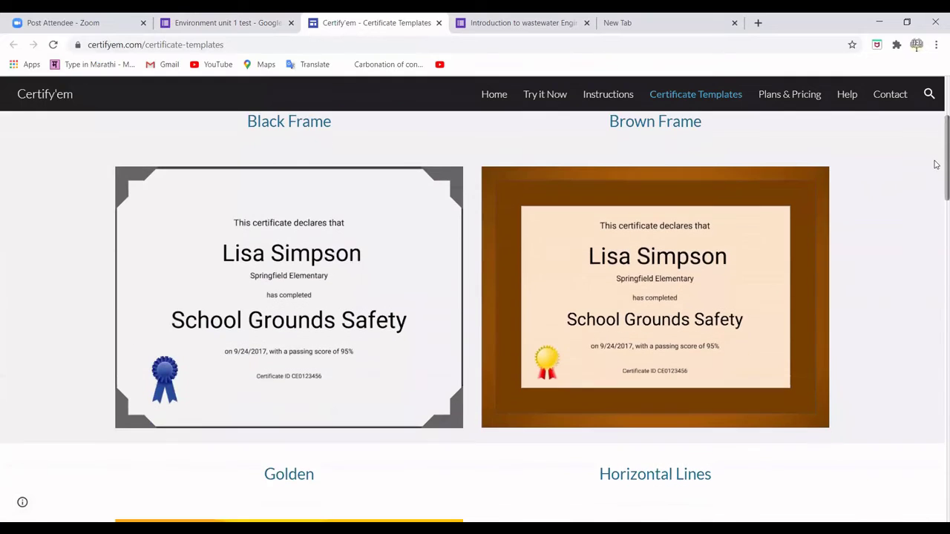
scroll(935, 165, down, 3)
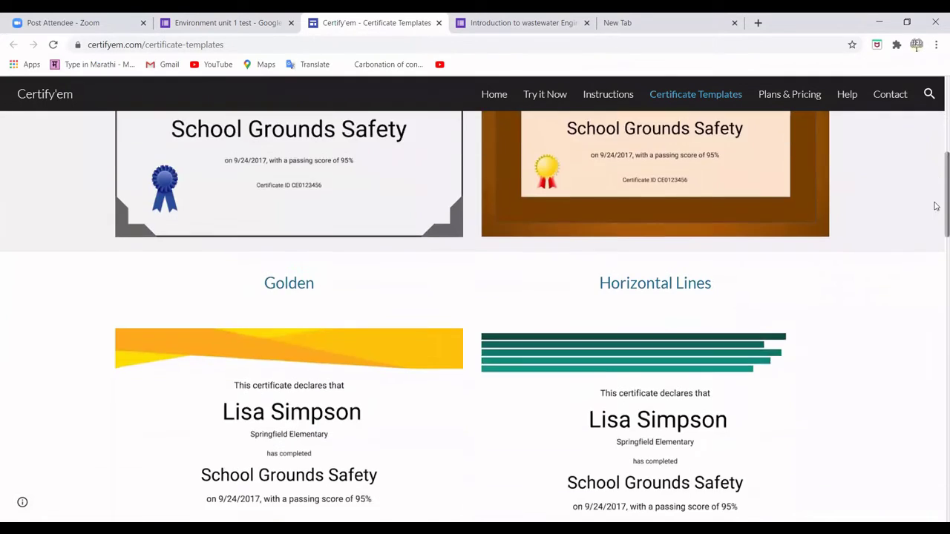
scroll(936, 206, down, 3)
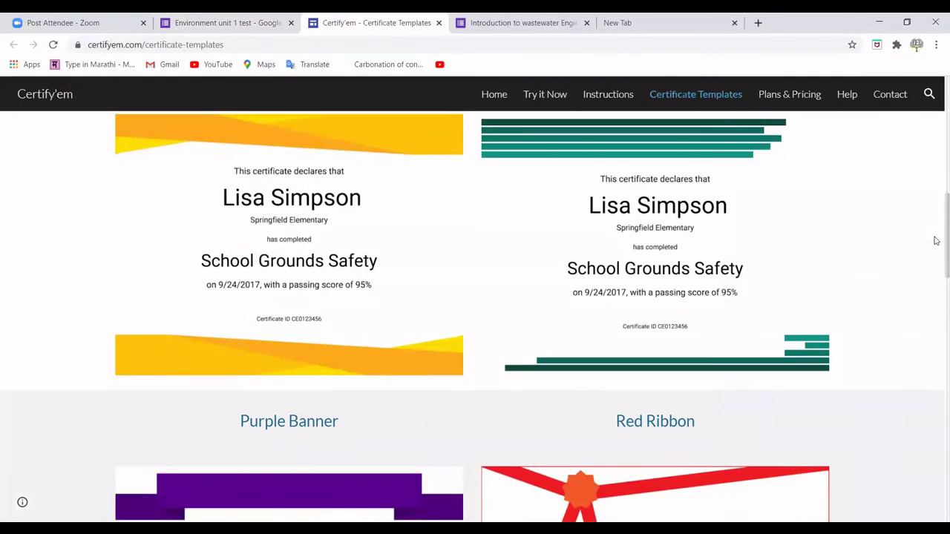
scroll(935, 297, down, 3)
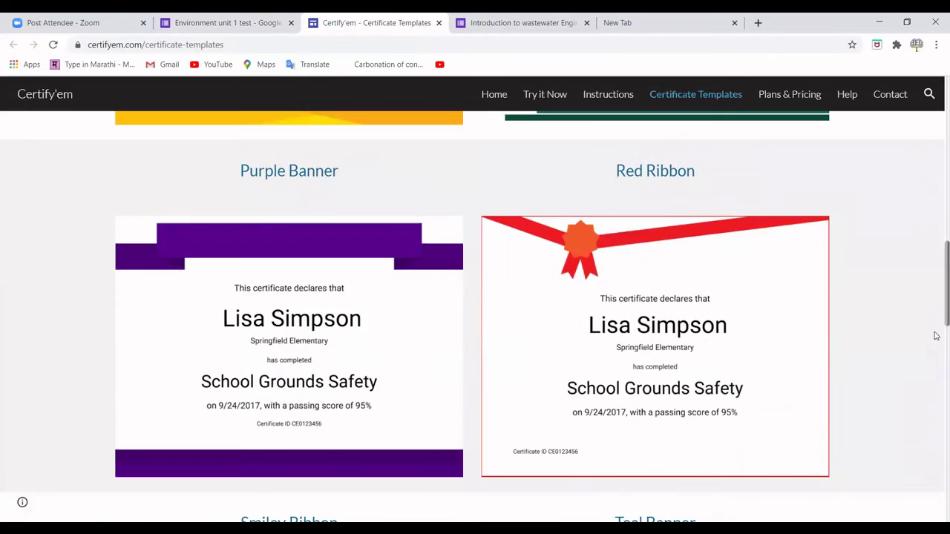
scroll(937, 338, down, 3)
scroll(935, 312, up, 3)
scroll(937, 325, down, 1)
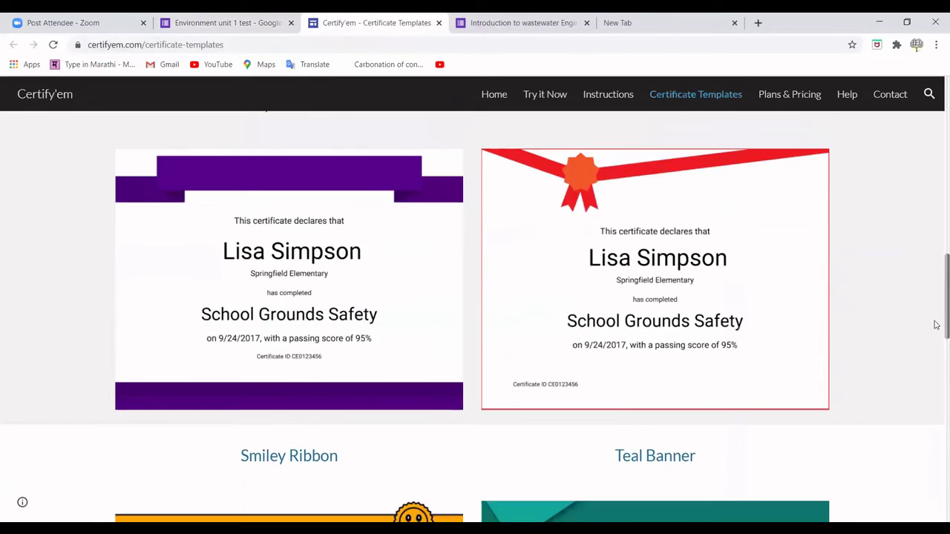
scroll(935, 330, down, 4)
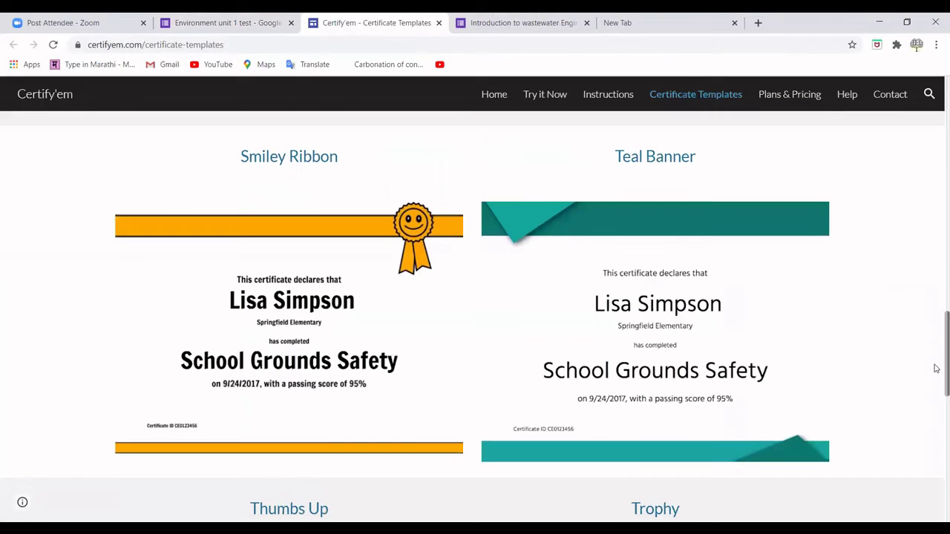
scroll(935, 368, down, 1)
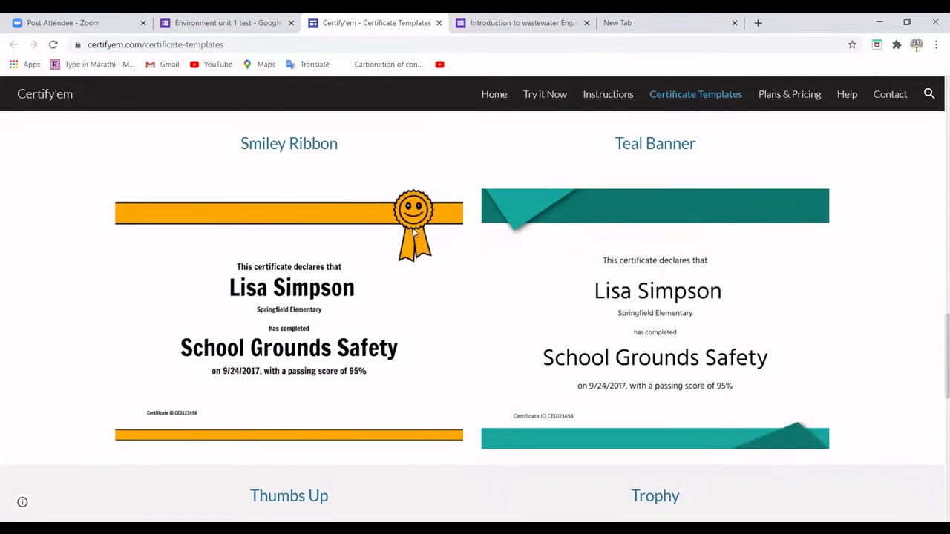
- Return to the form editor and set the certificate template to Smiley Ribbon
click(200, 23)
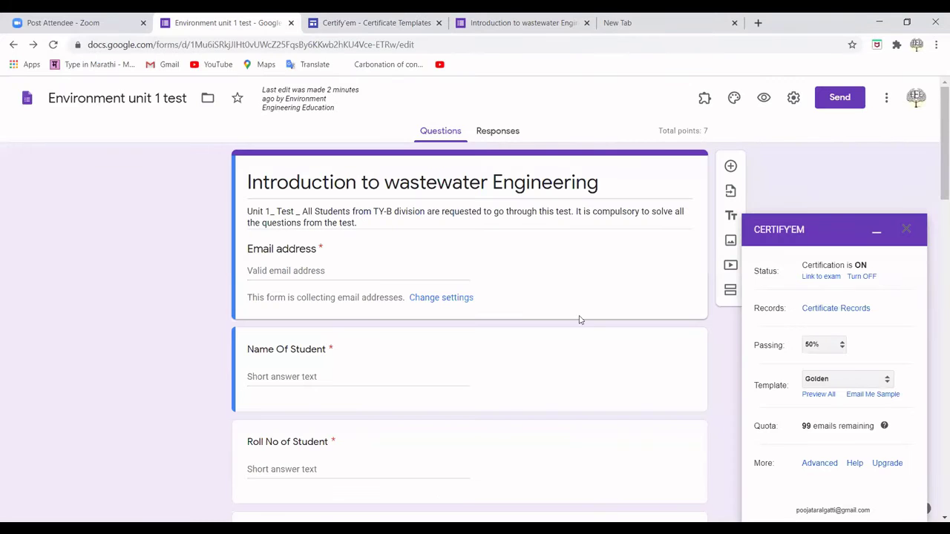
click(887, 381)
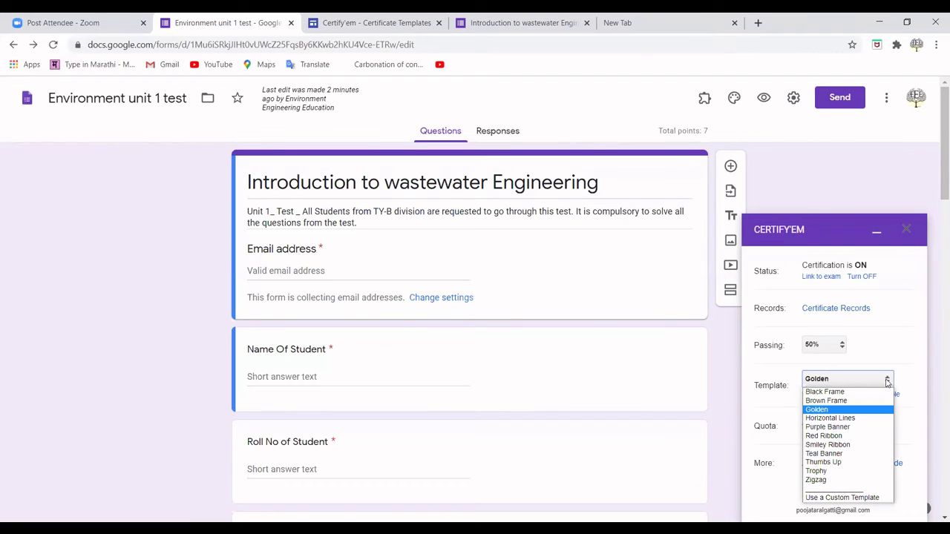
click(843, 445)
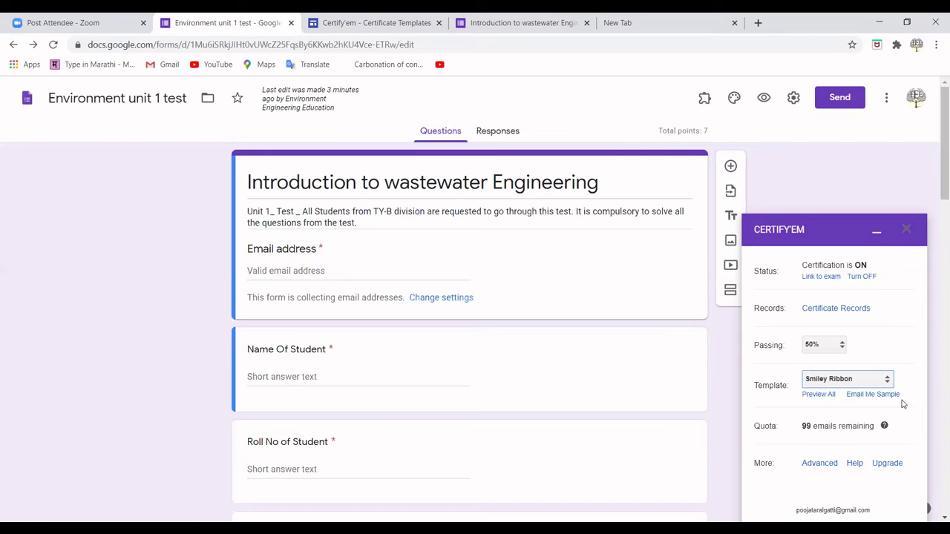
- Set the certificate template to Black Frame, and replace it with the "Untitled presentation" file as a saved custom template
click(886, 380)
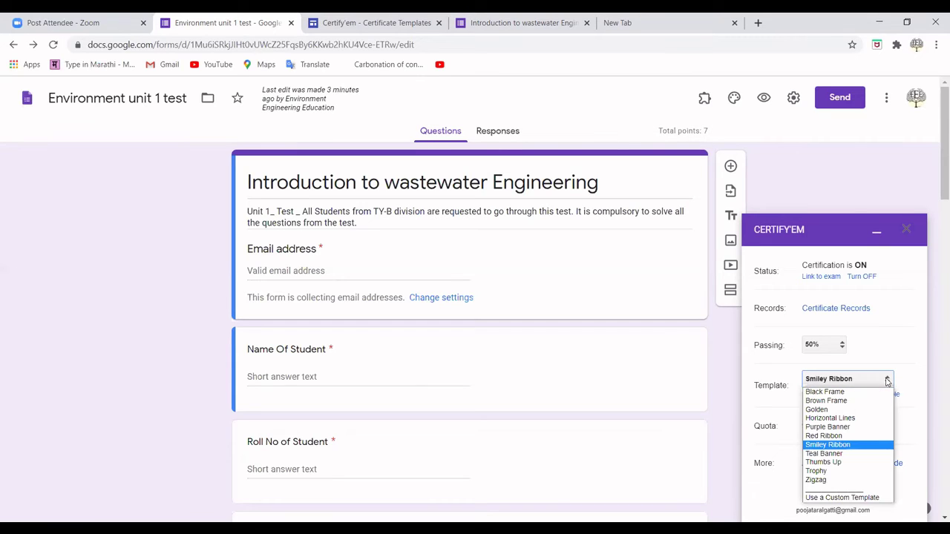
click(843, 392)
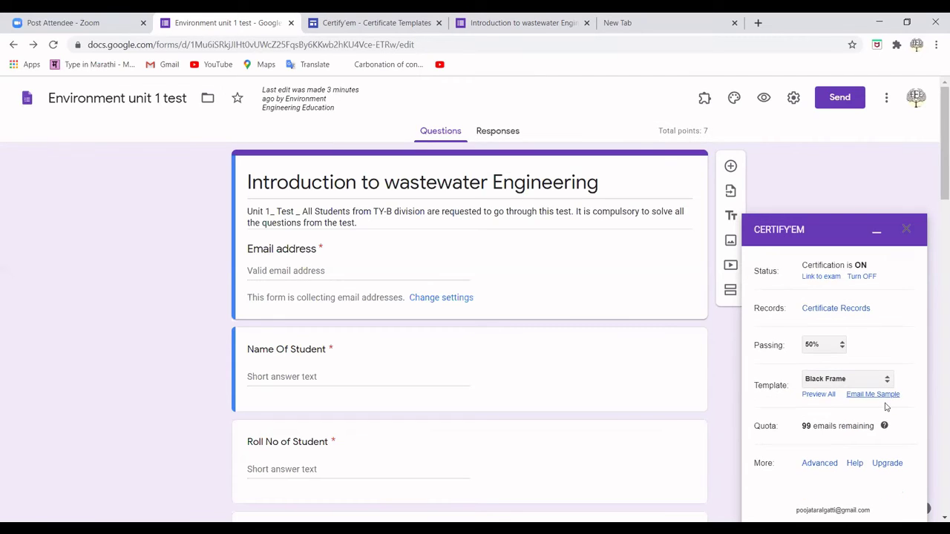
click(890, 383)
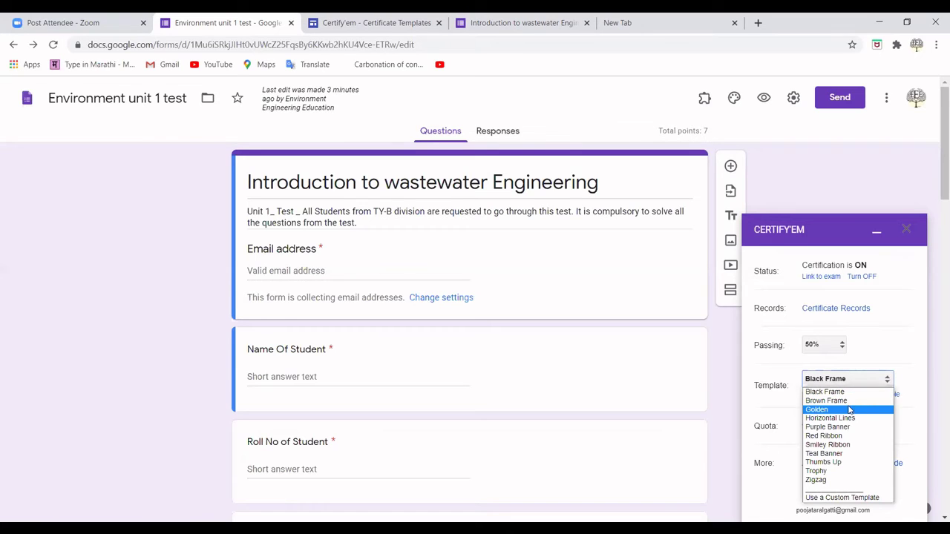
key(Up)
key(Up)
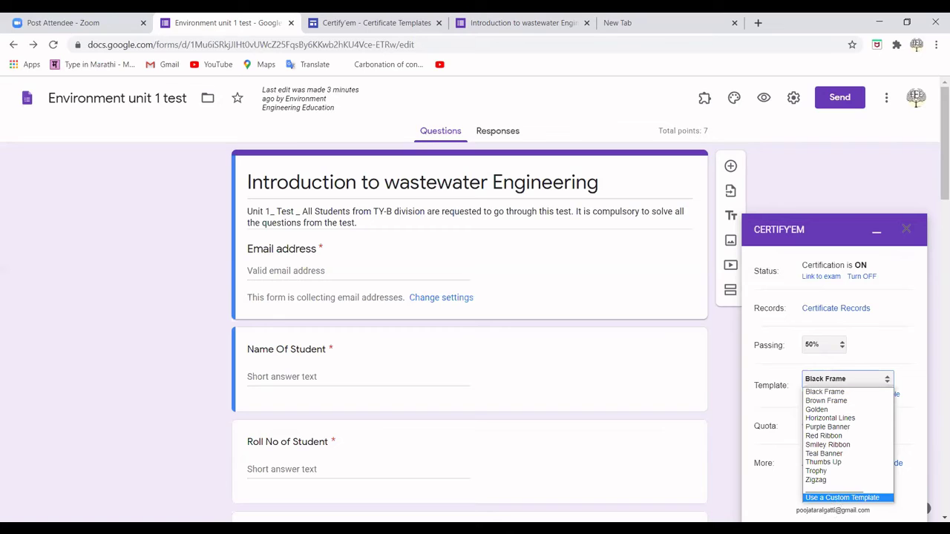
click(832, 502)
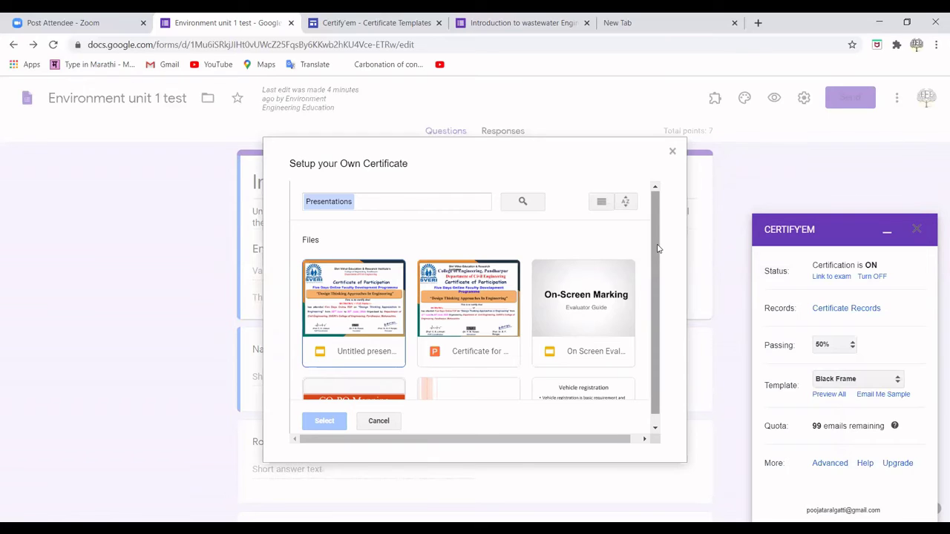
click(350, 305)
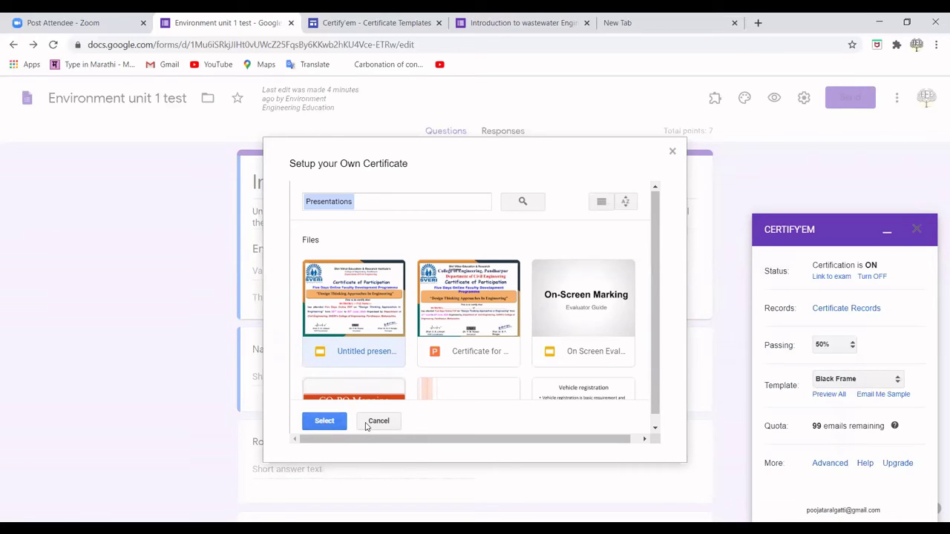
click(340, 424)
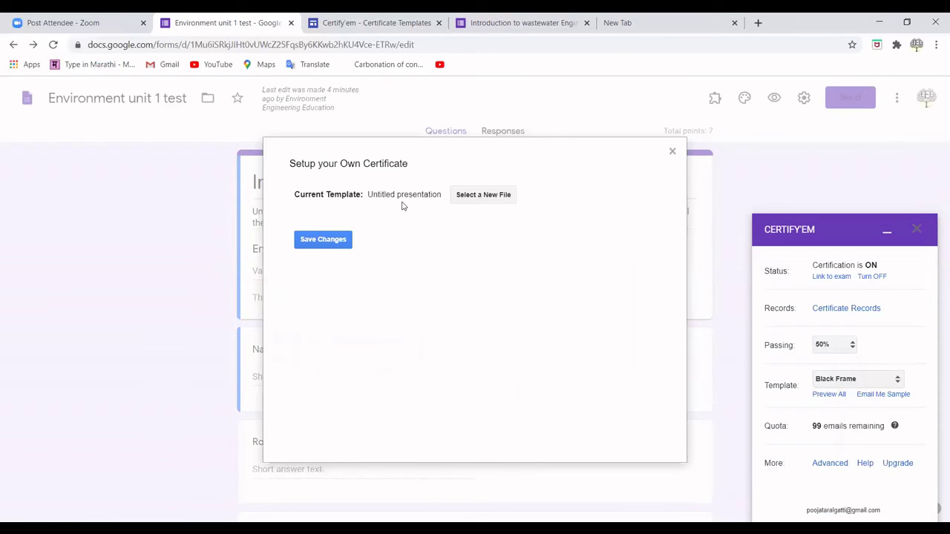
click(320, 247)
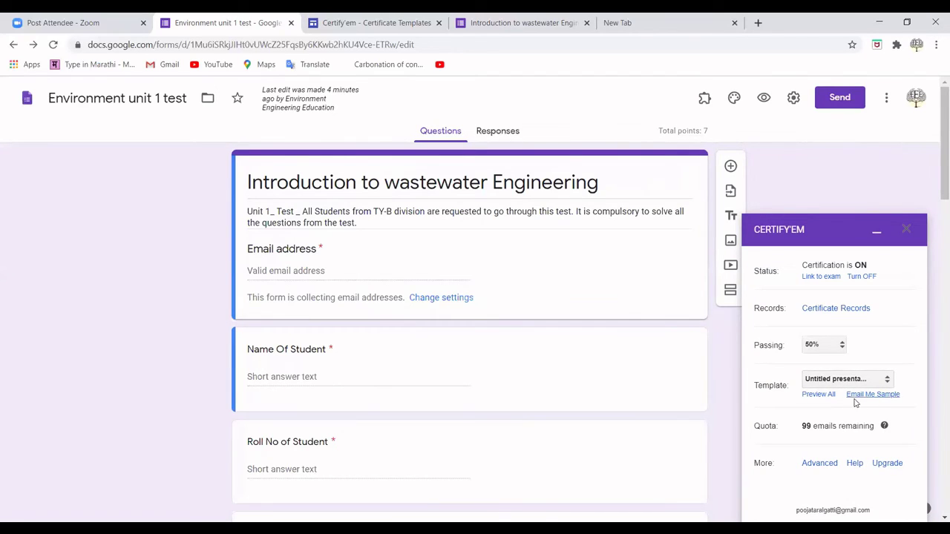
- Set the certificate template to Brown Frame
click(886, 380)
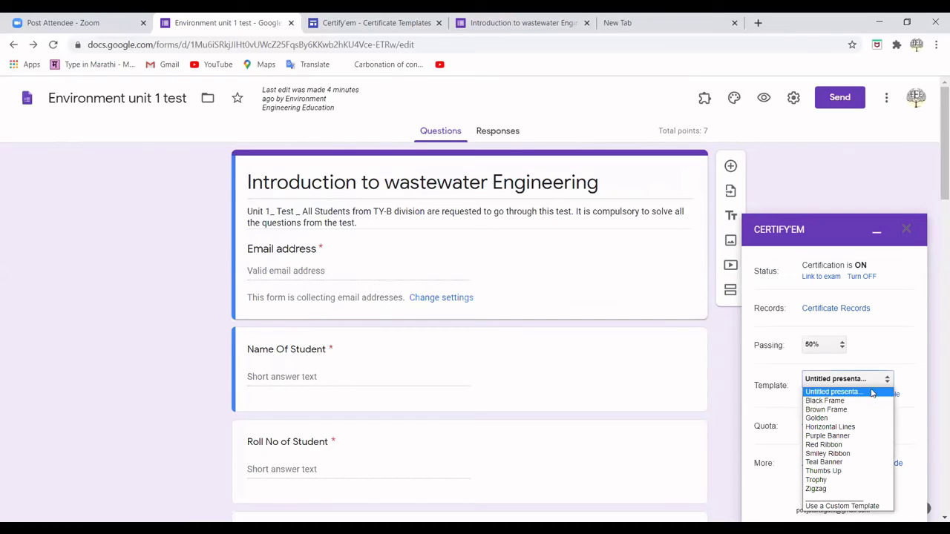
click(846, 409)
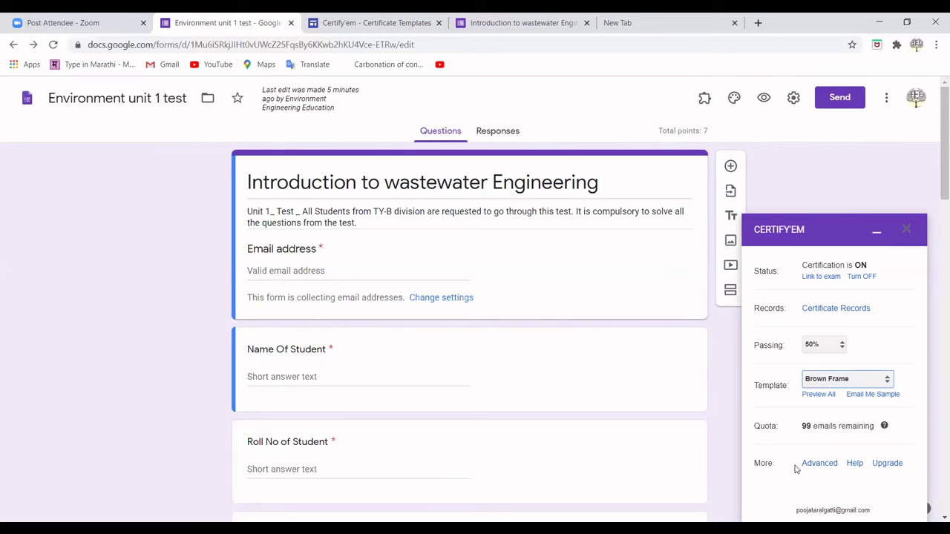
- In Certify'em's advanced options, enter the sender's name and set the email subject to "congratulations"
click(819, 463)
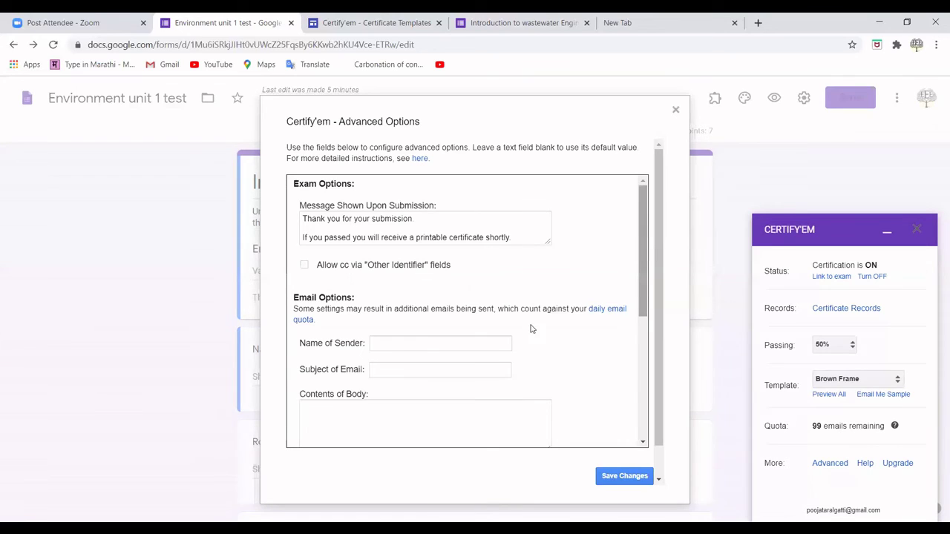
click(425, 345)
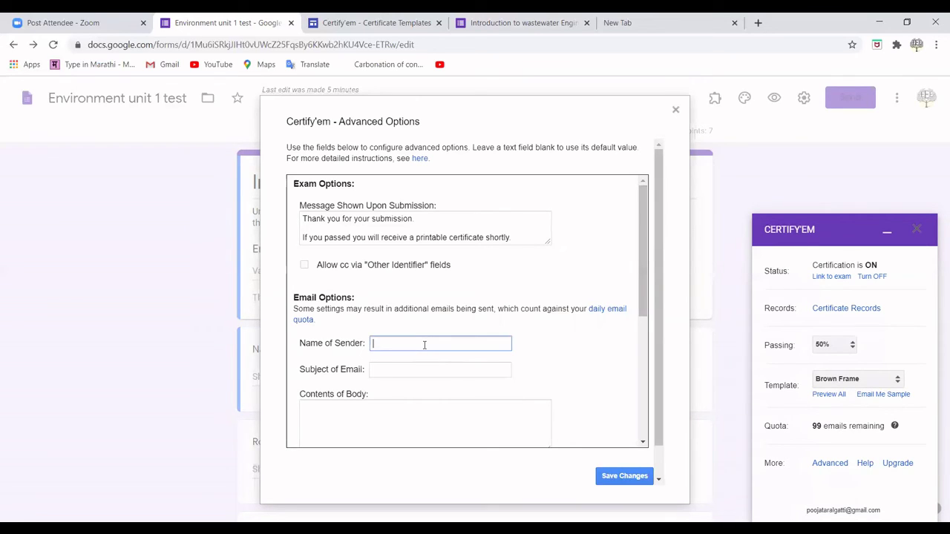
text(pooja)
click(420, 373)
text(con)
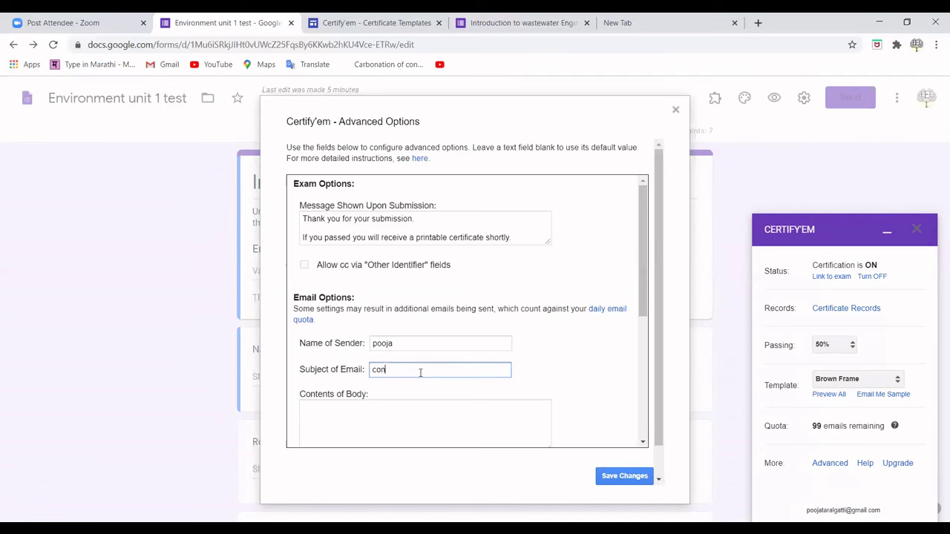
text(gratulations)
- Write the email body "congratulations student you have passed the exam. so here is the e certificate"
scroll(642, 281, down, 3)
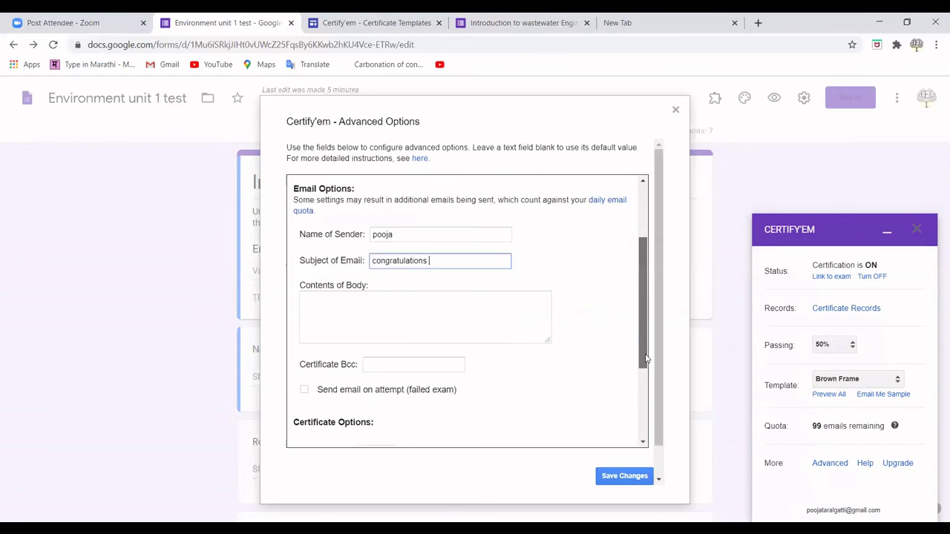
click(367, 257)
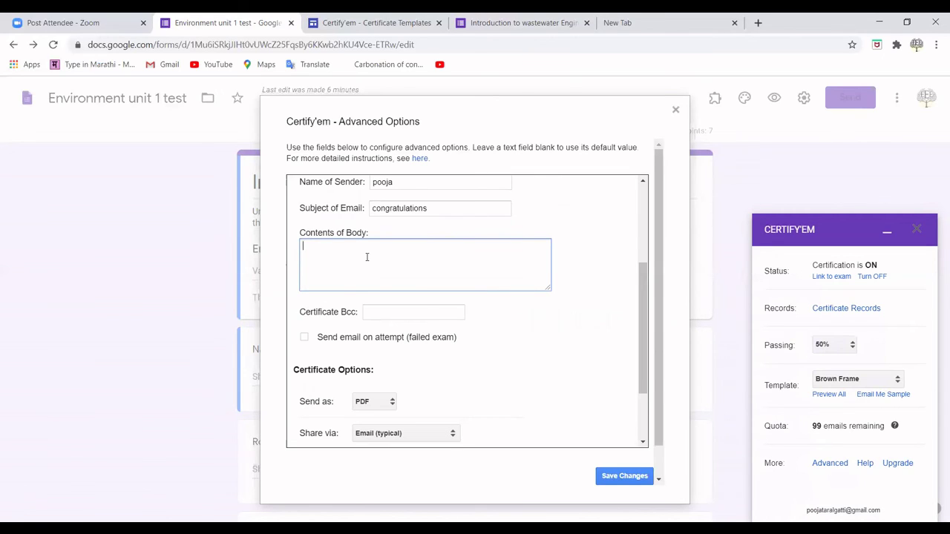
text(congratulations student you have passed the exam. s)
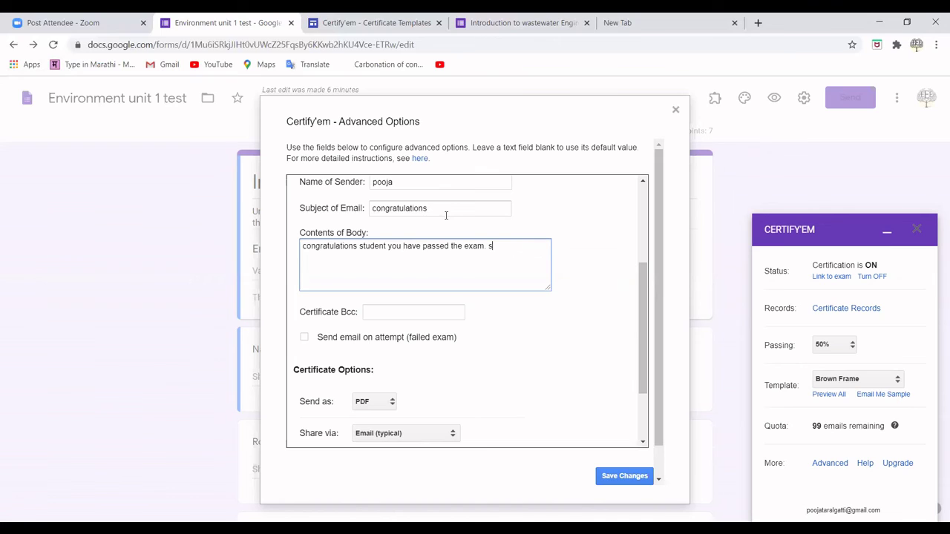
text(o here is the e certic)
key(BackSpace)
text(t)
key(BackSpace)
text(g)
key(BackSpace)
text(ficate)
- Choose PDF as the certificate's send format, keep sharing via Email (typical), and save the advanced options
drag(639, 361, 640, 420)
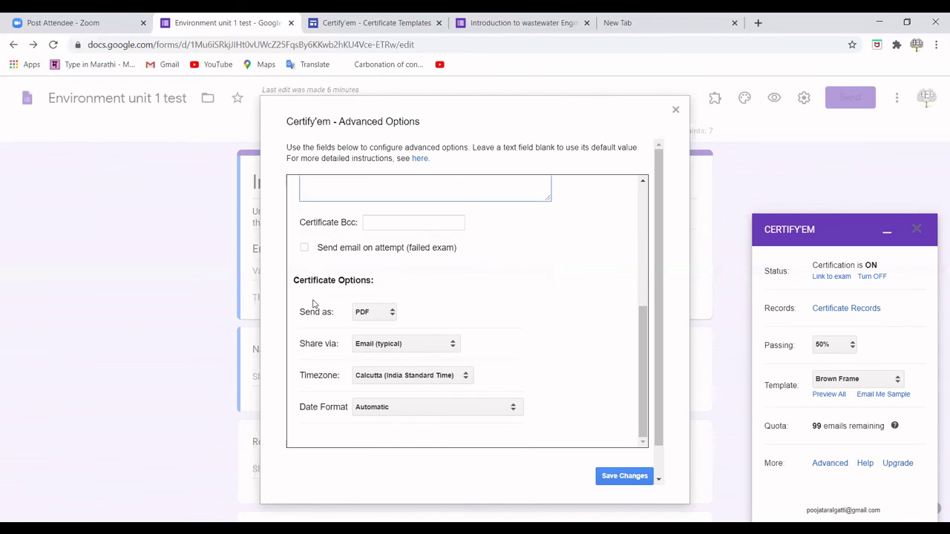
click(392, 312)
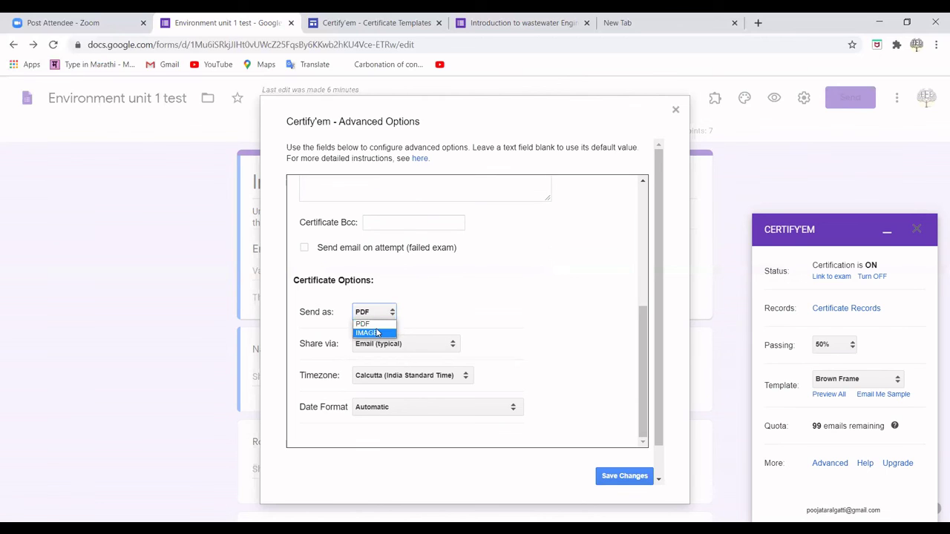
click(370, 325)
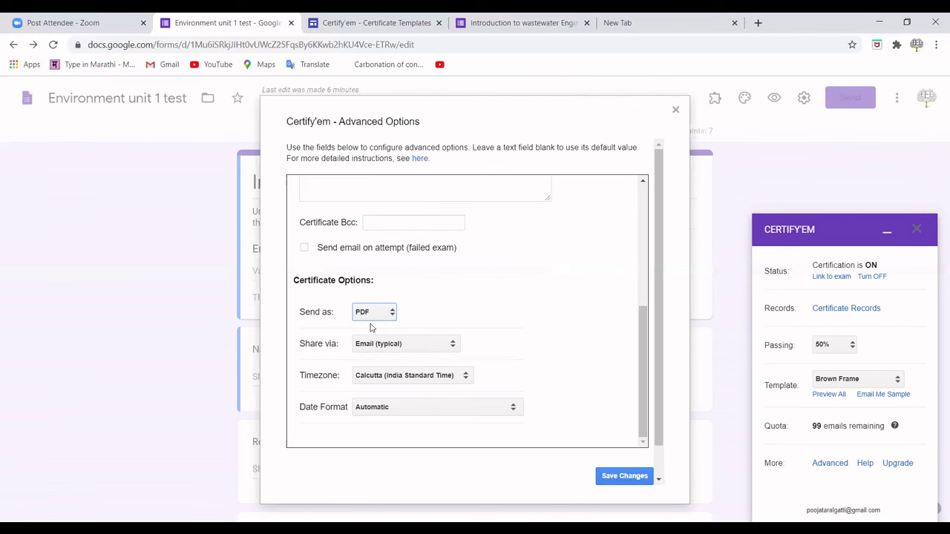
click(434, 348)
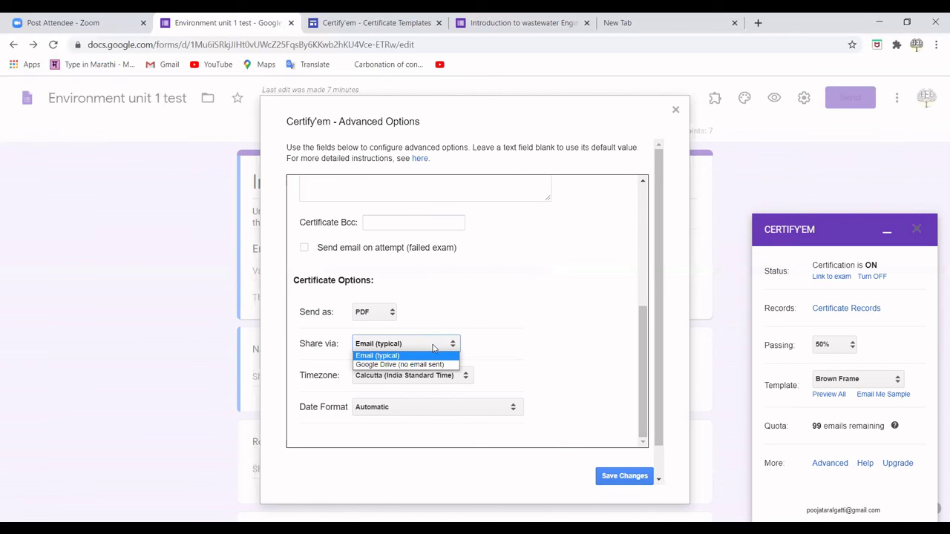
click(630, 279)
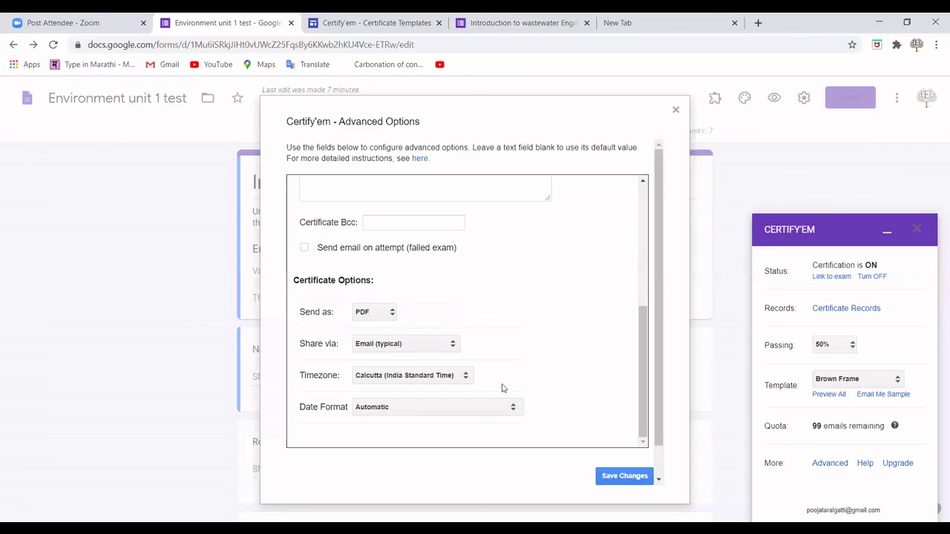
click(623, 478)
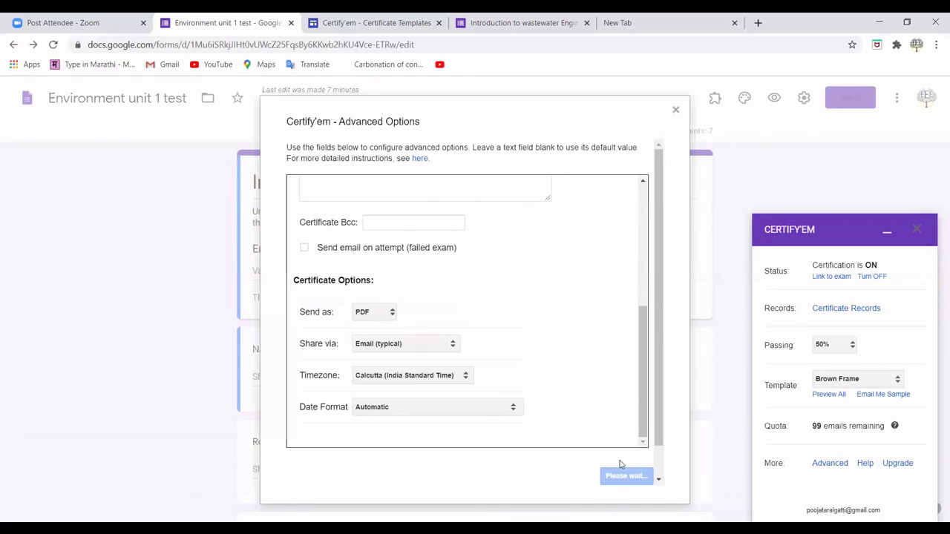